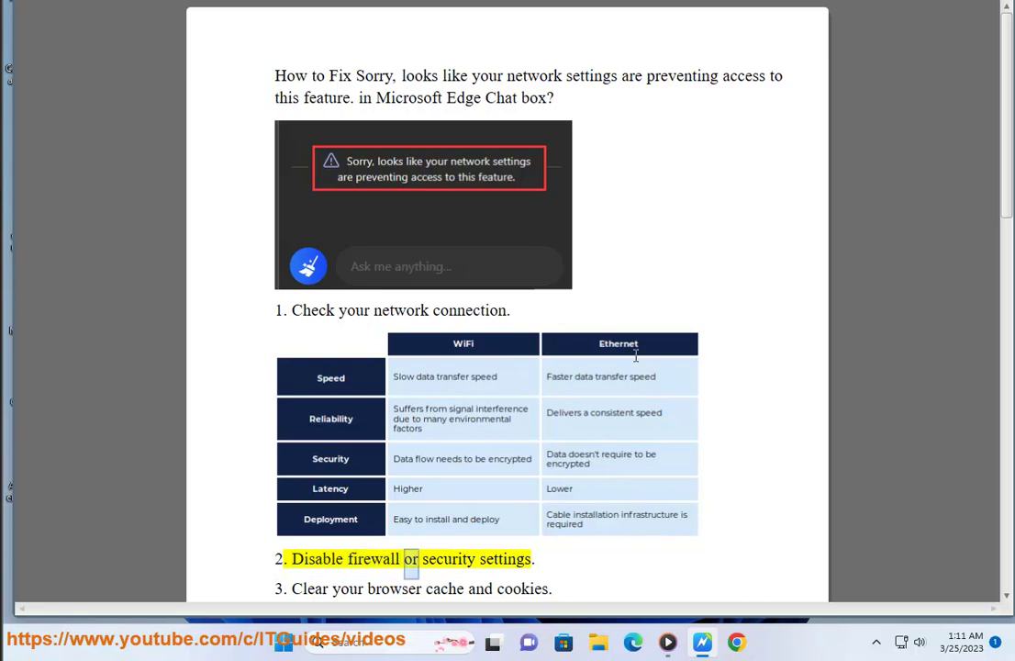
Launch Command Prompt from Windows search and bring its window fully into view
left_click(429, 648)
type("c")
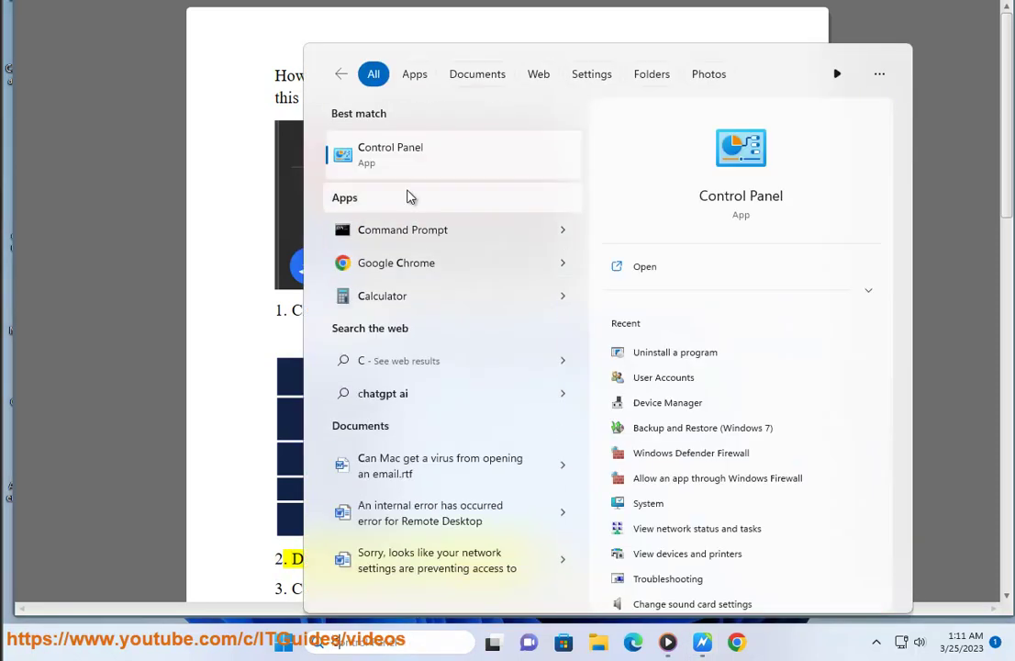
left_click(412, 230)
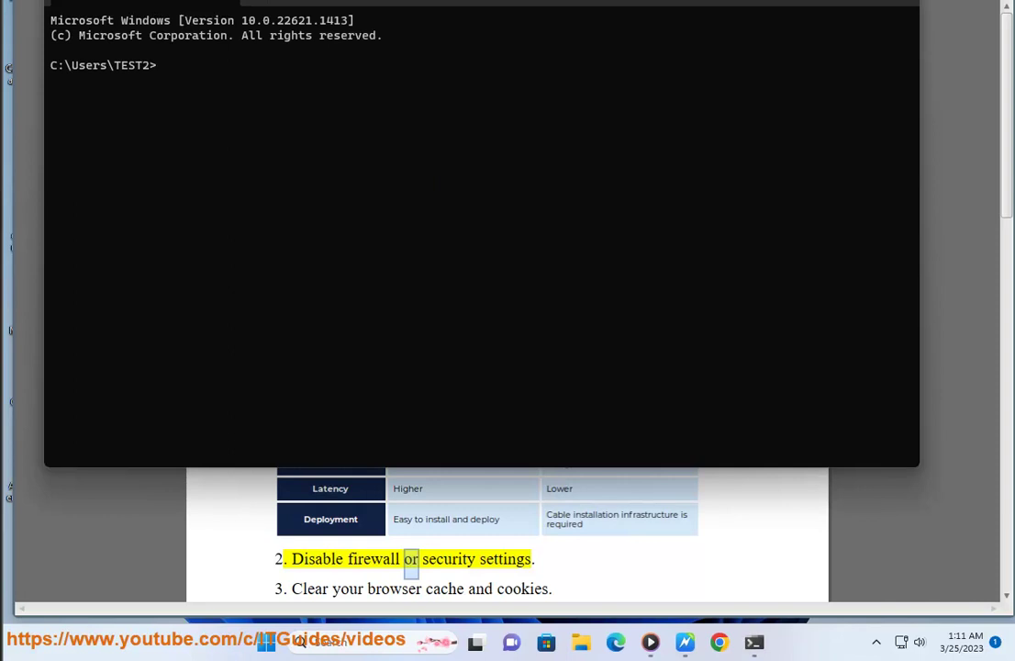
left_click_drag(341, 0, 399, 78)
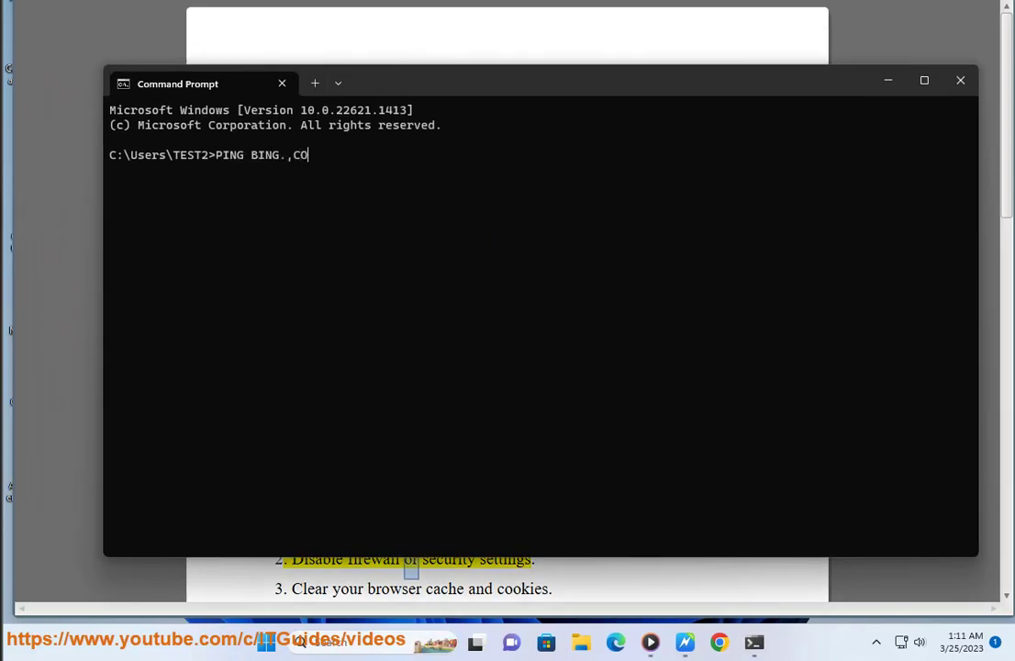
Run PING BING.COM and mark the 168ms reply time from 13.107.21.200
type("PING BING.COM")
key("Return")
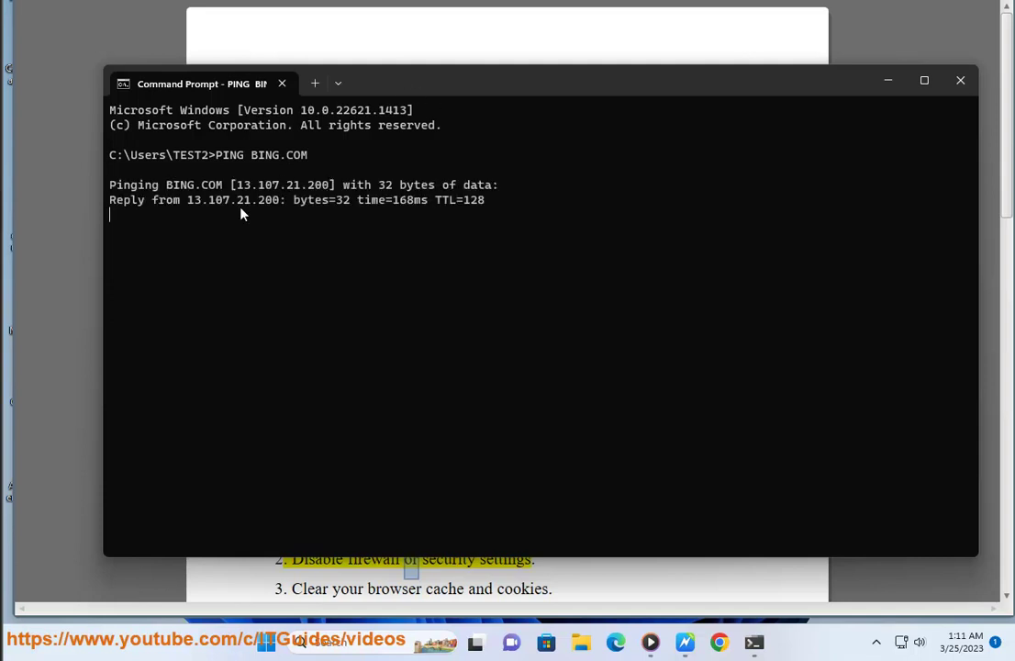
double_click(402, 203)
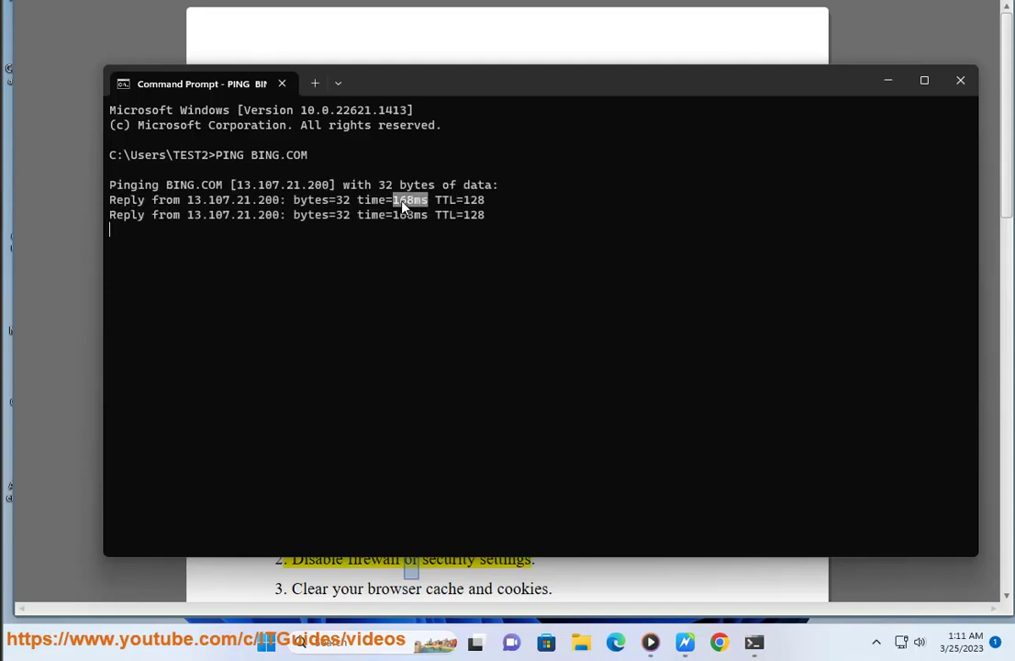
Google 'slow windows internet' in Chrome, select the first result, then minimize Chrome
left_click(892, 85)
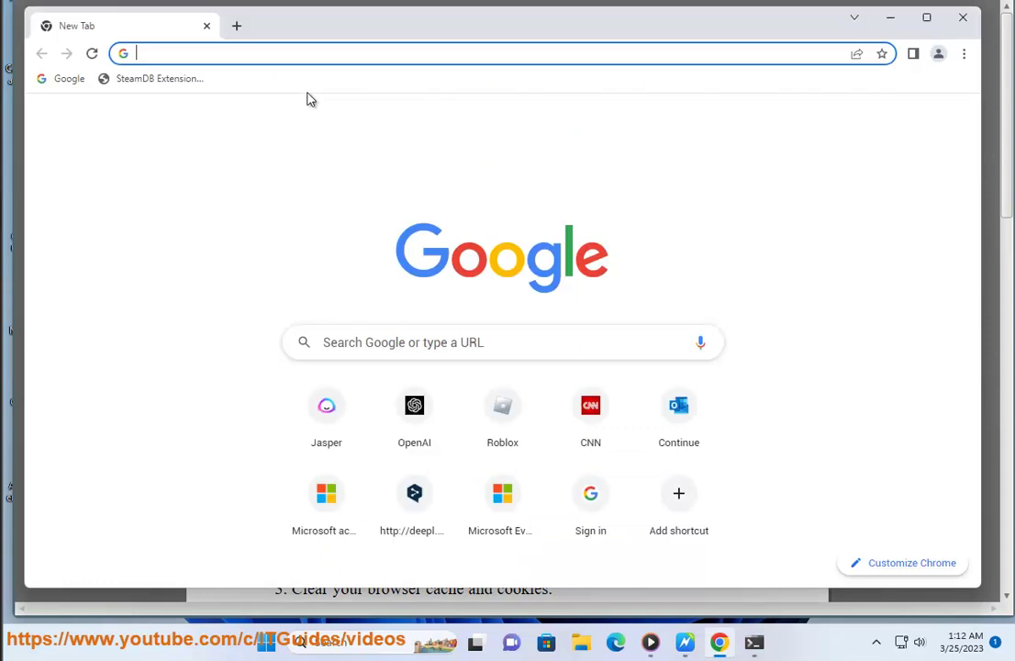
type("SLOW")
key("Right")
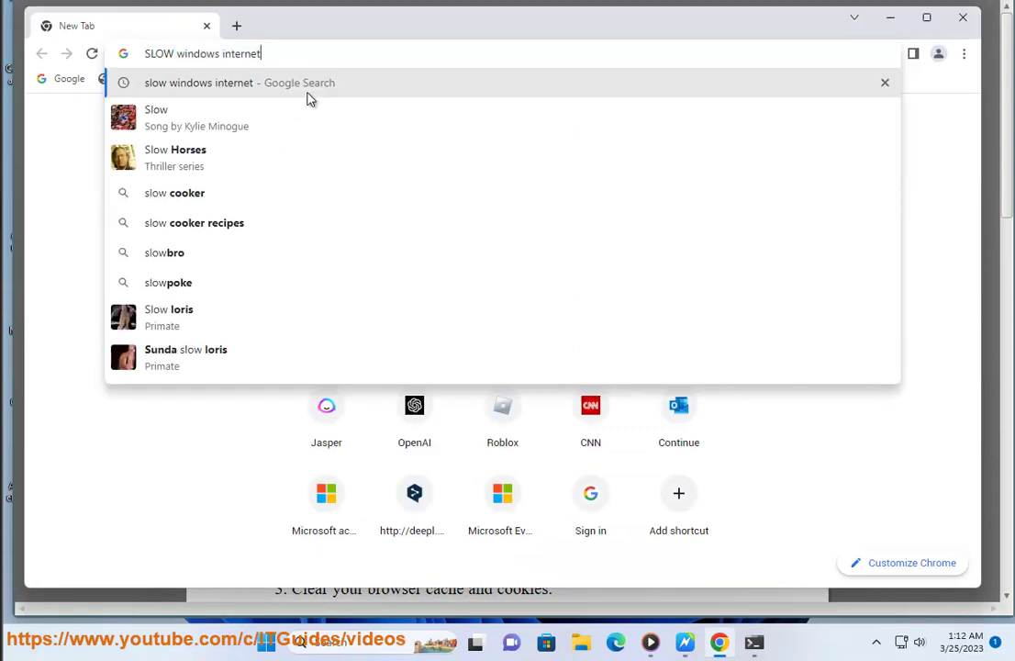
key("Return")
left_click_drag(378, 322, 125, 261)
left_click(890, 16)
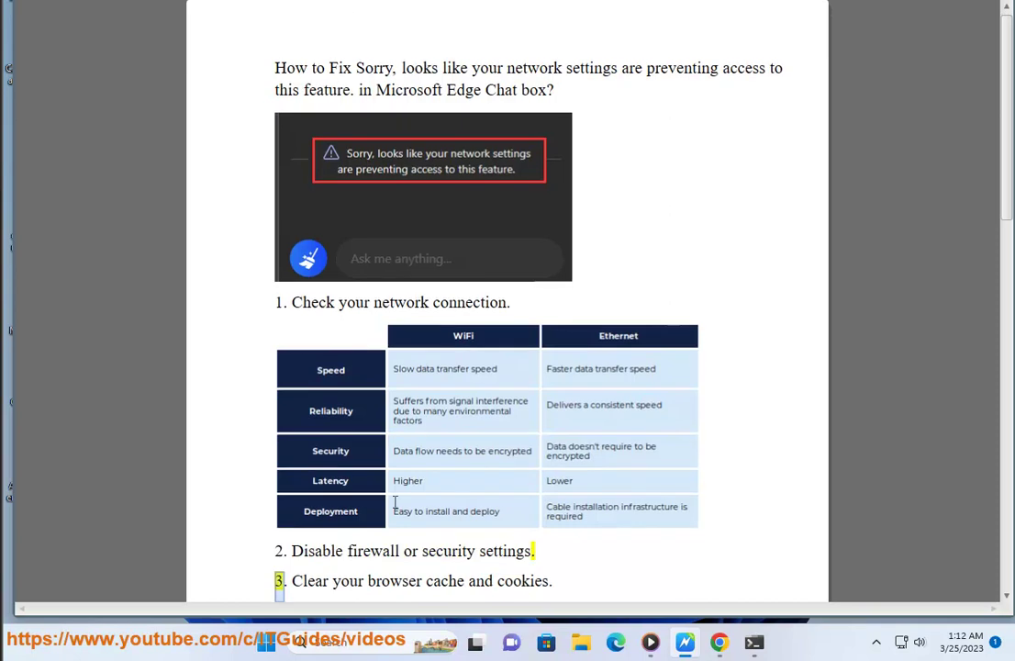
key("super+s")
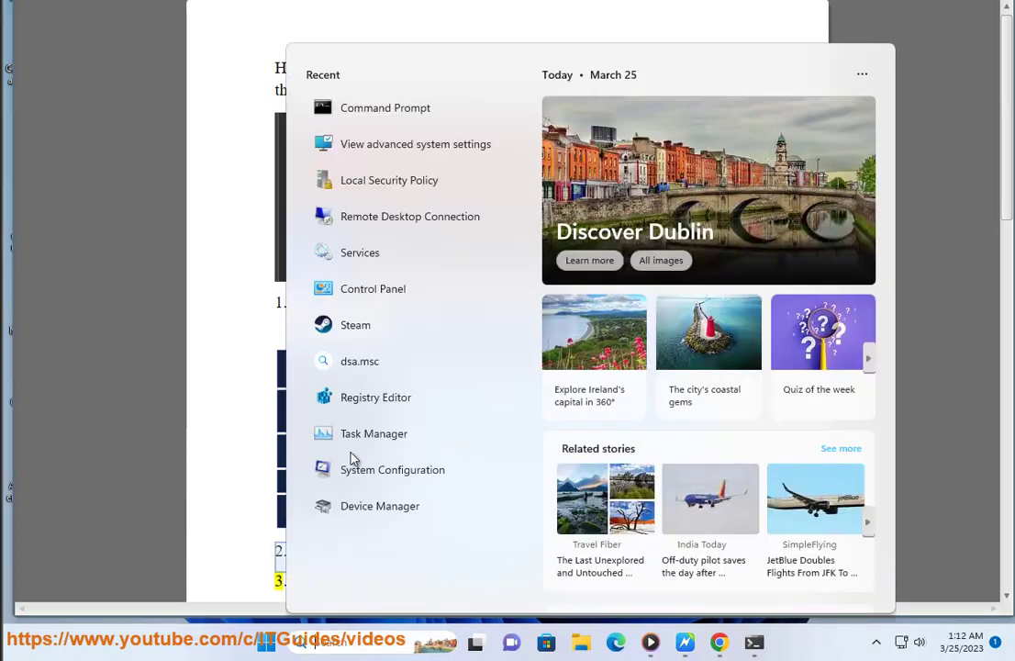
left_click(367, 289)
left_click(376, 260)
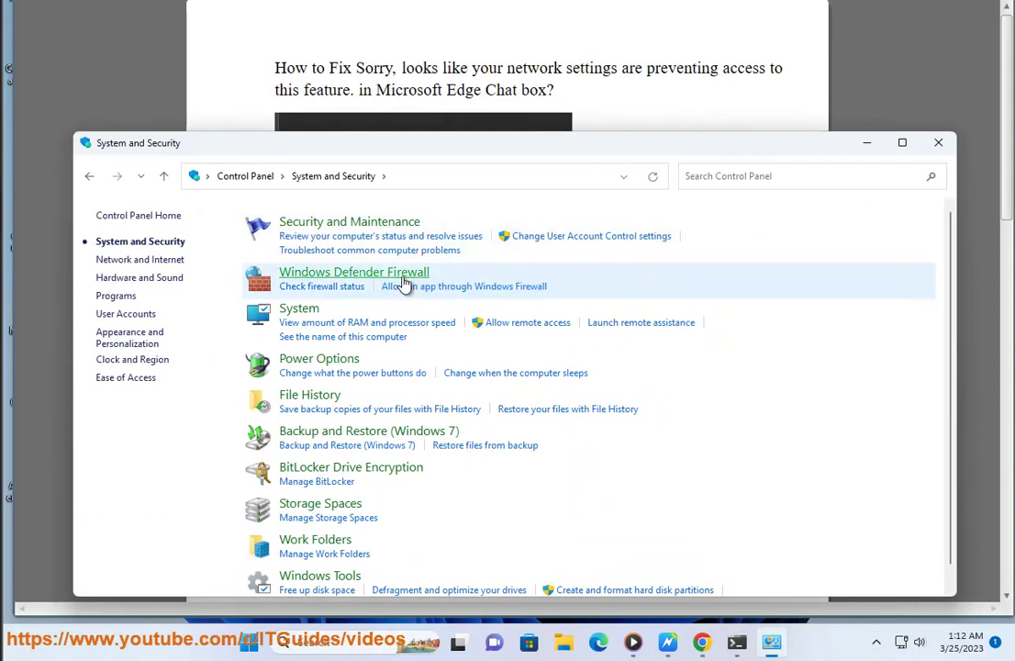
left_click(402, 277)
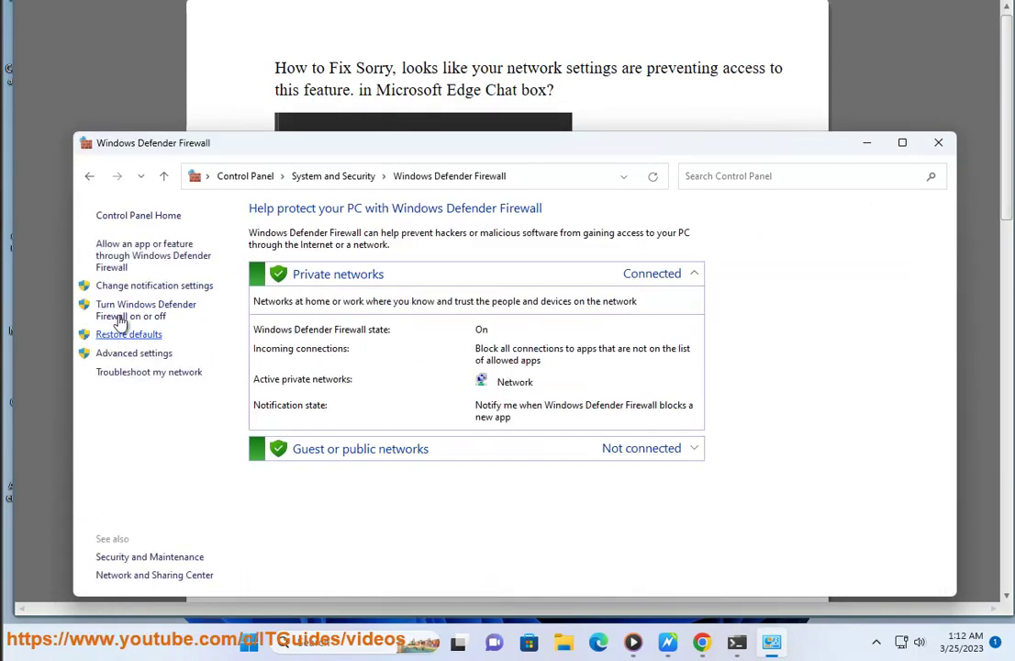
left_click(108, 314)
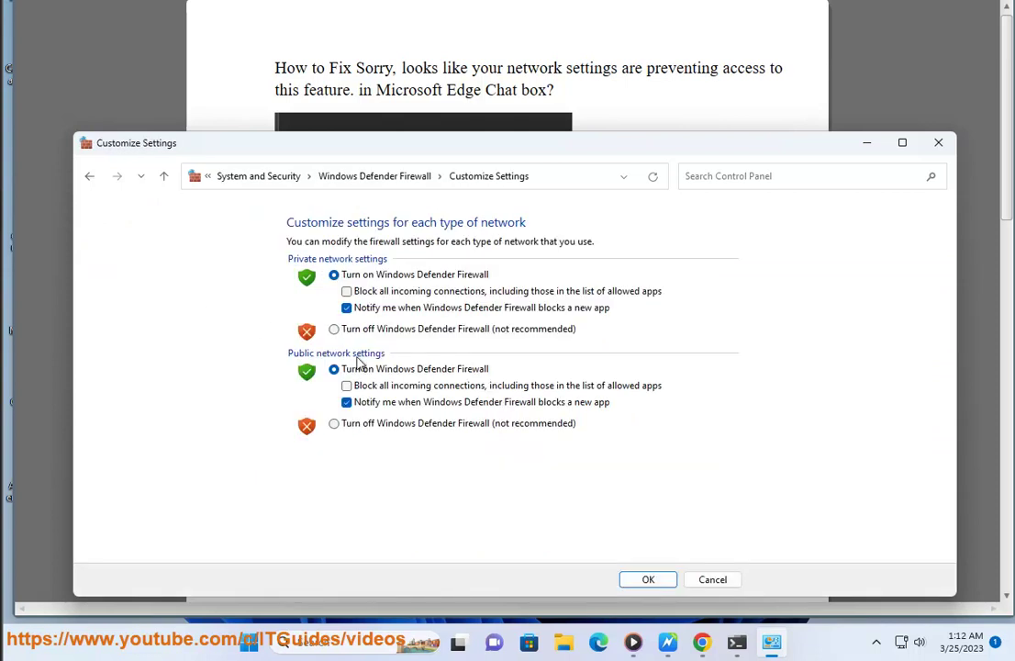
left_click(380, 329)
left_click(390, 423)
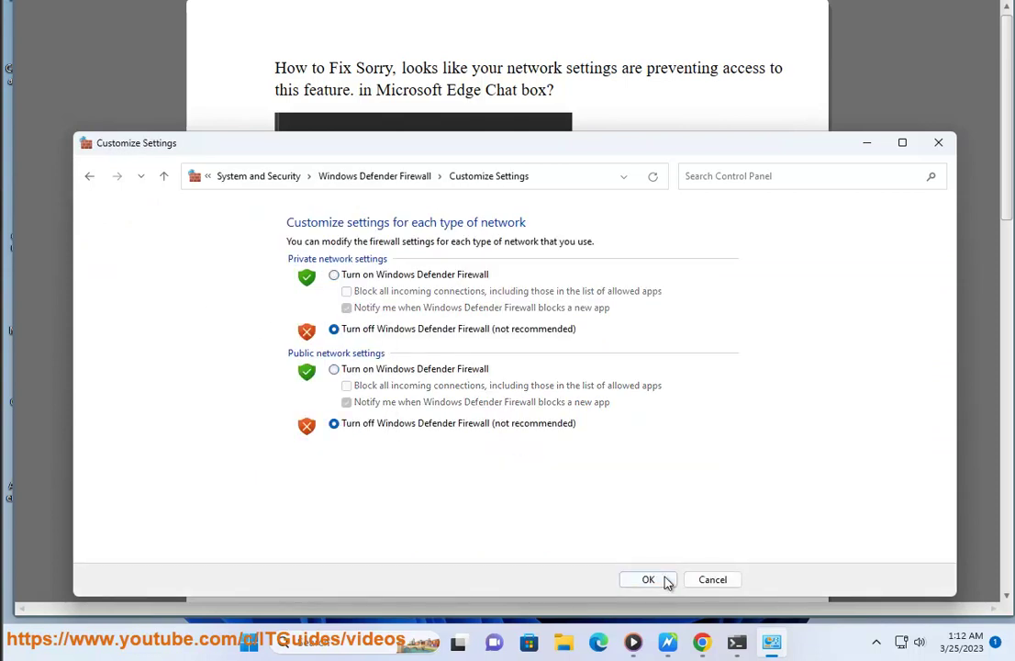
left_click(727, 580)
left_click(936, 144)
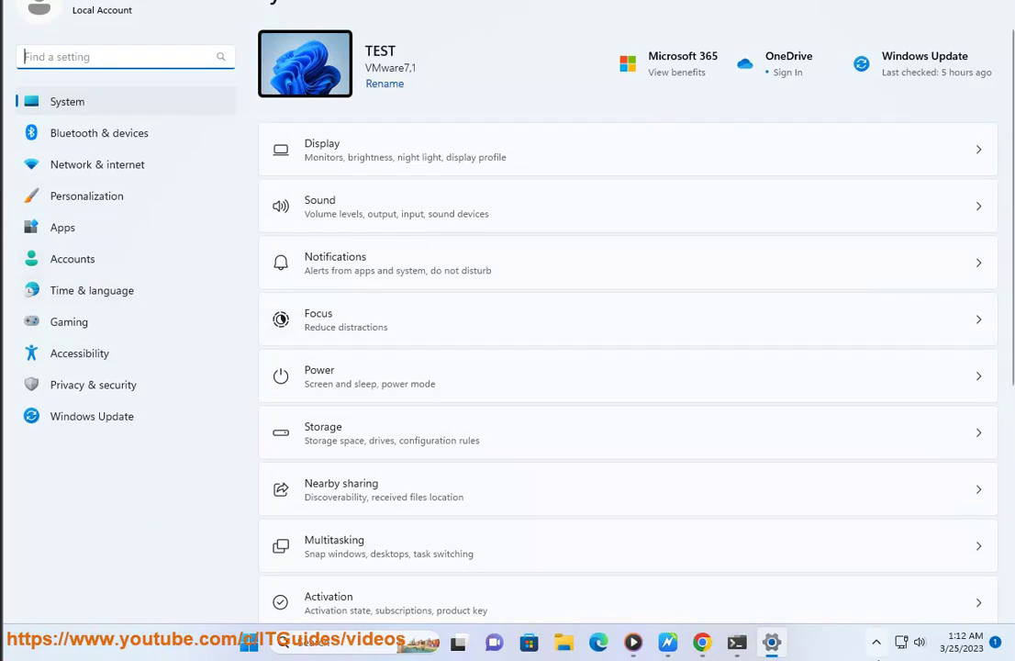
left_click(774, 644)
left_click(773, 644)
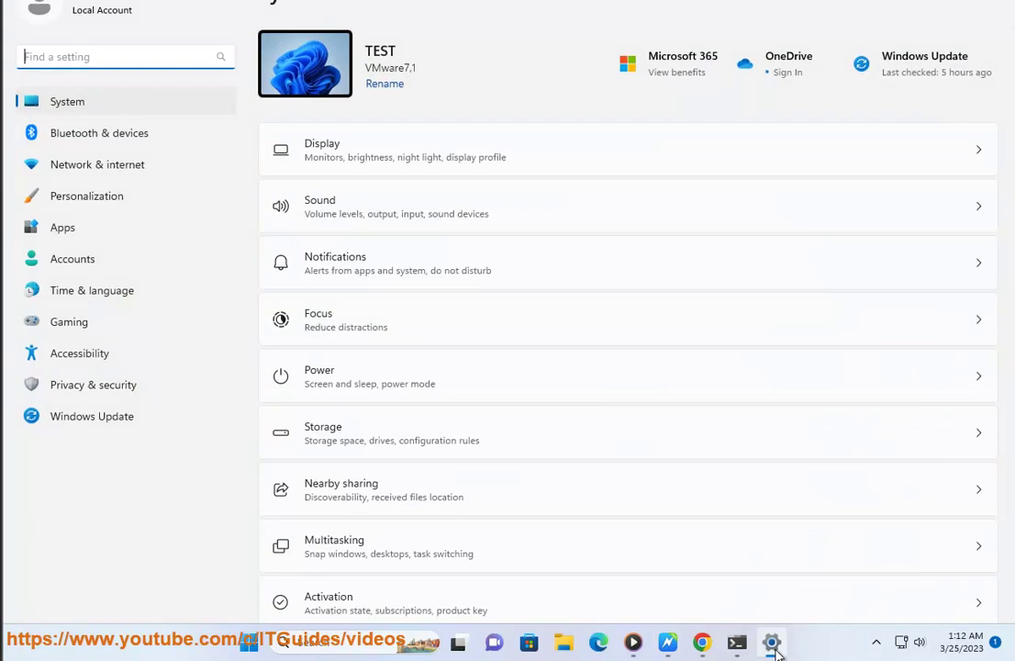
left_click(88, 386)
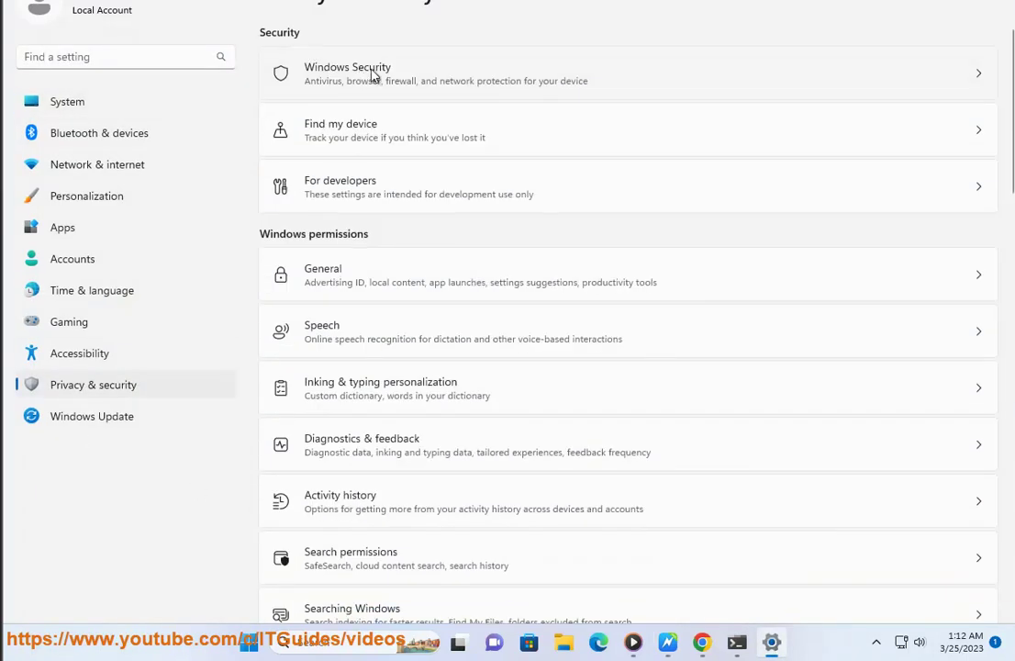
left_click(309, 69)
left_click(348, 179)
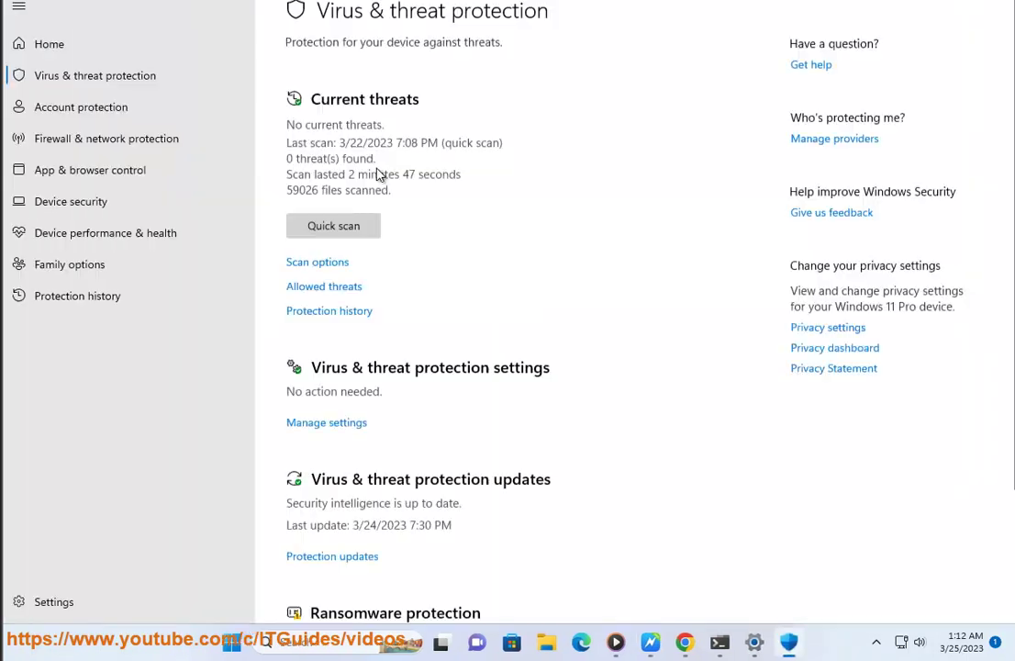
scroll(377, 184, "down", 1)
left_click(342, 405)
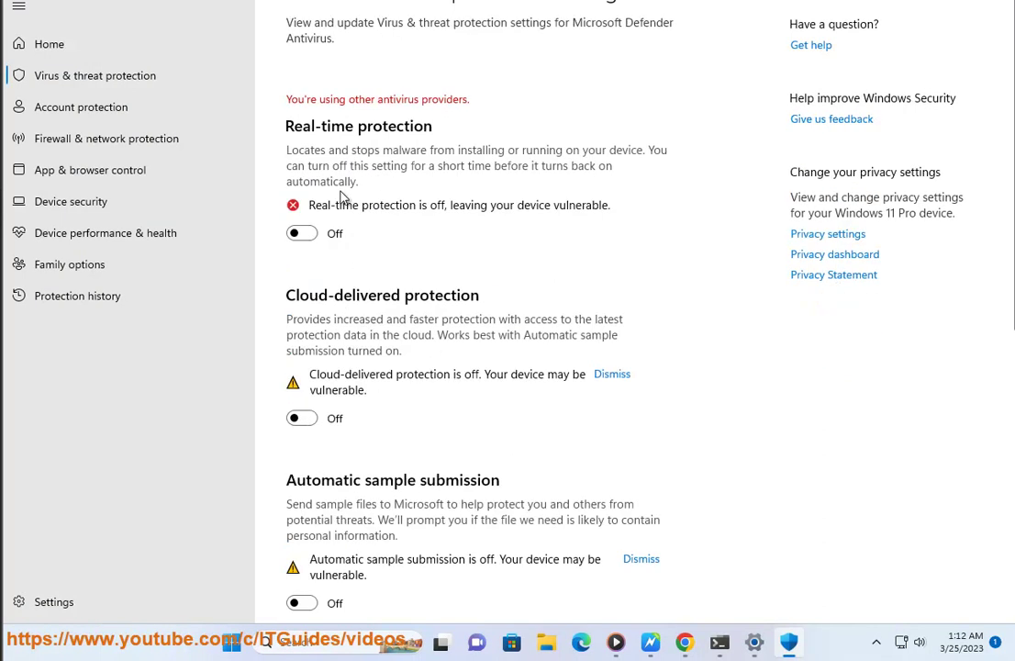
scroll(349, 413, "down", 5)
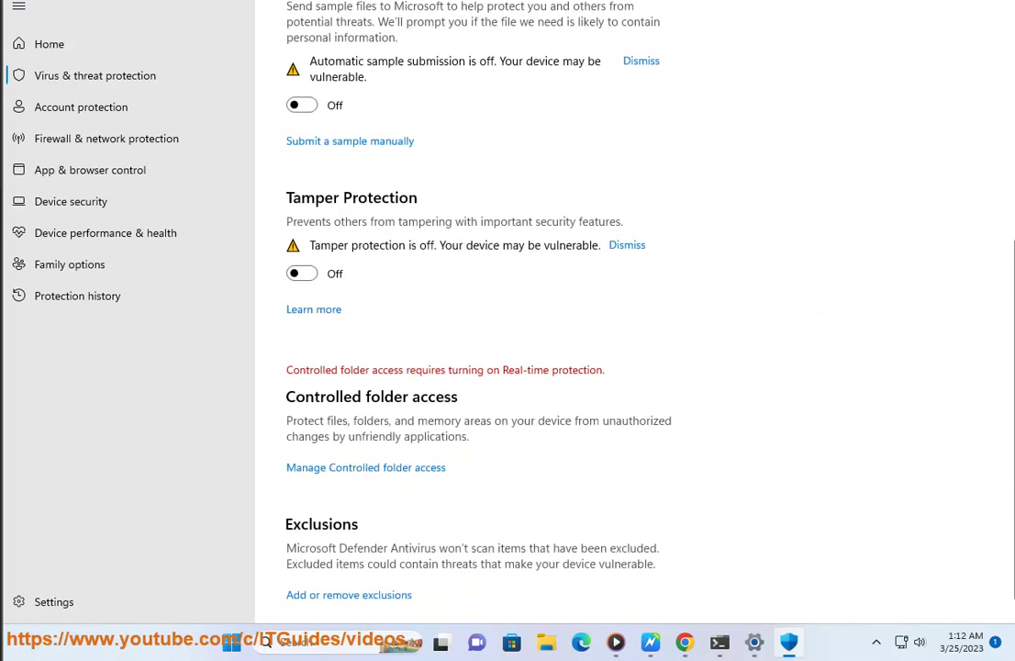
key("alt+F4")
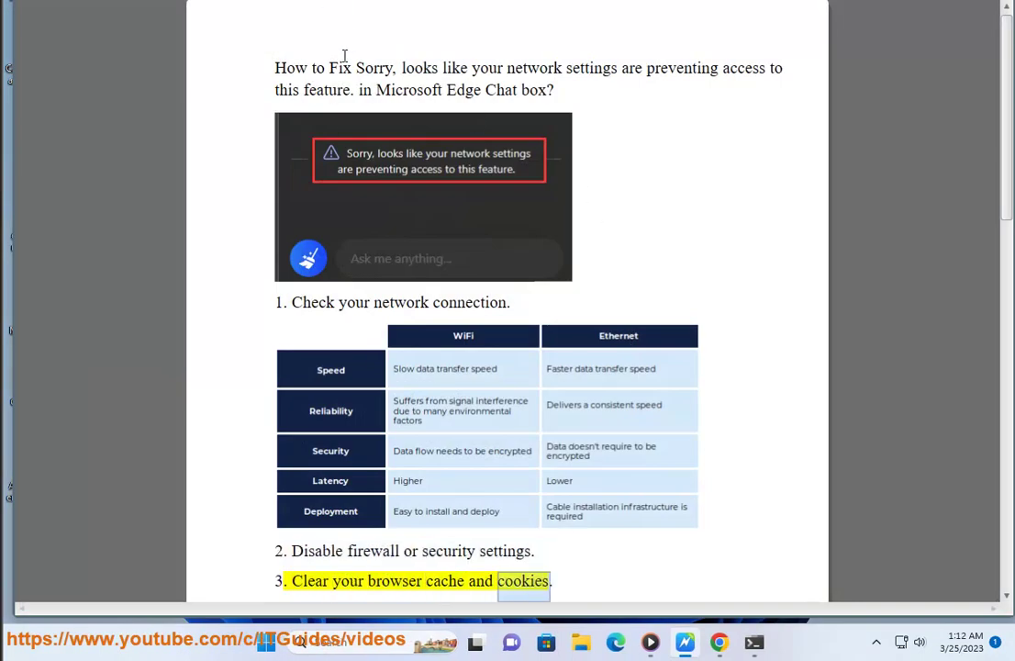
Search Edge settings for CACHE, clear the cached browsing data, then minimize Edge
scroll(358, 43, "down", 1)
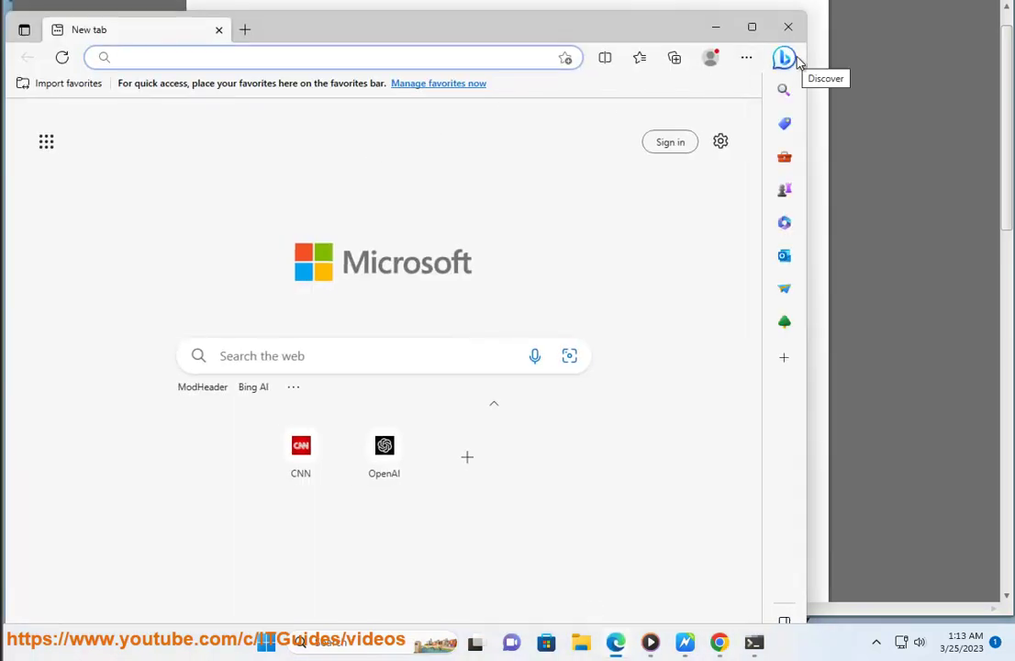
left_click(746, 57)
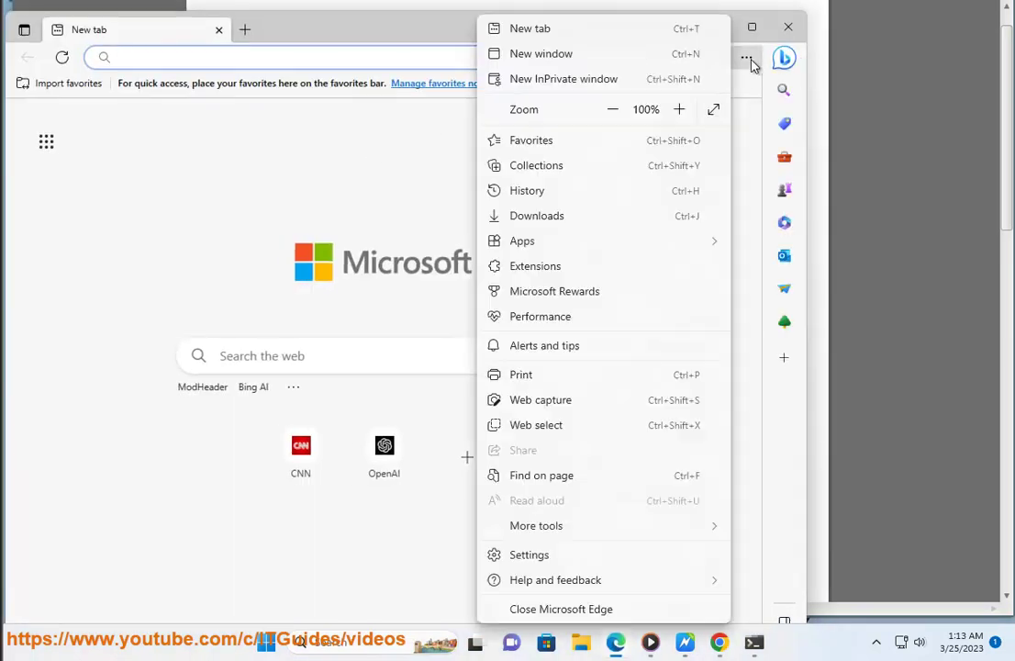
left_click(576, 554)
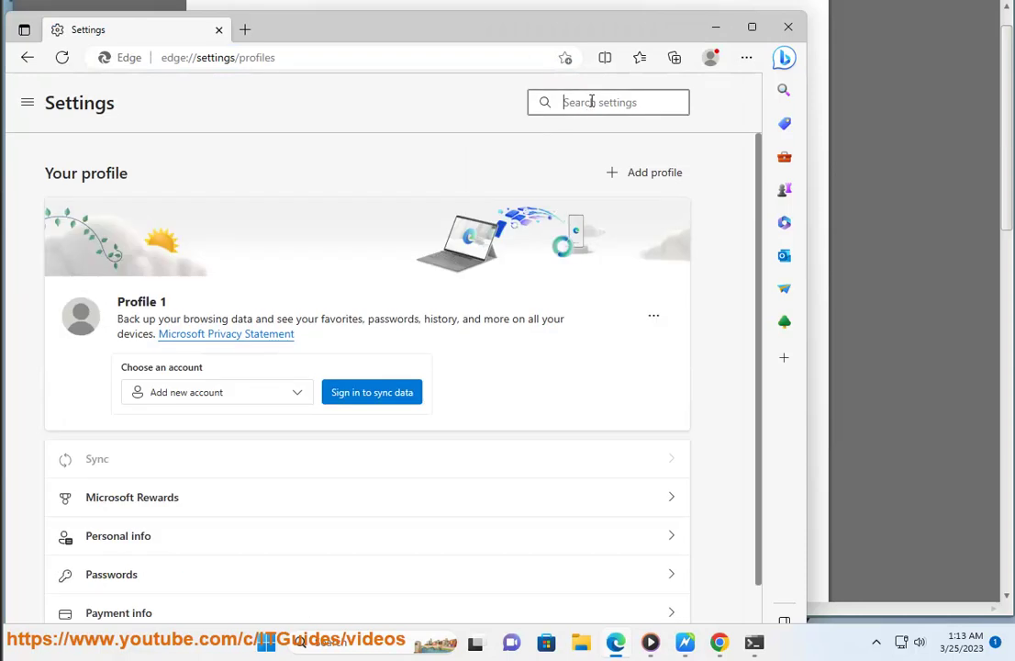
type("CACHE")
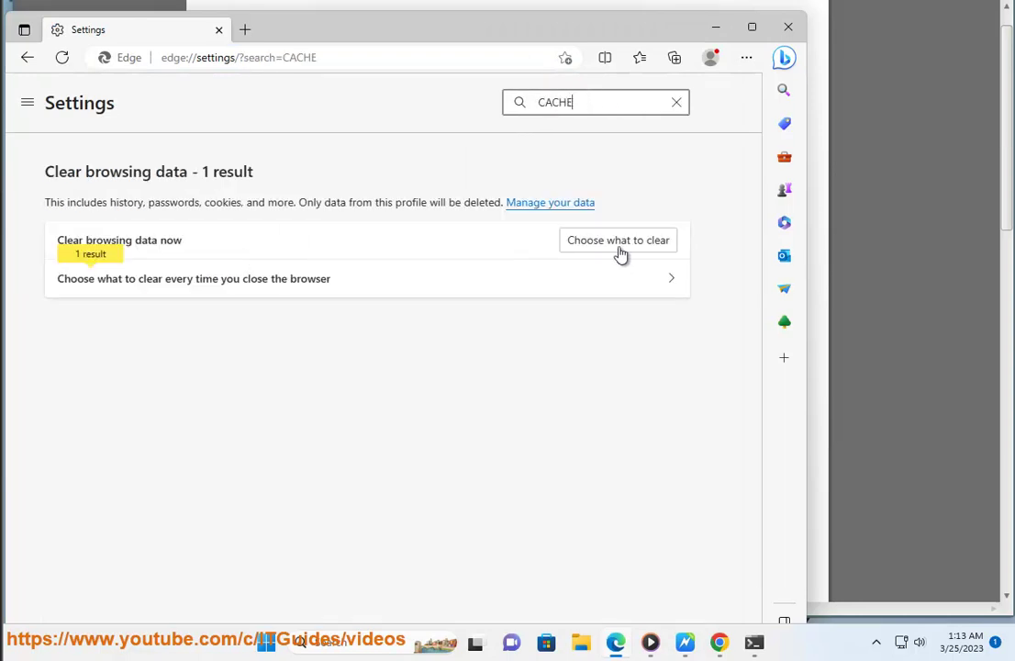
left_click(620, 254)
left_click(304, 514)
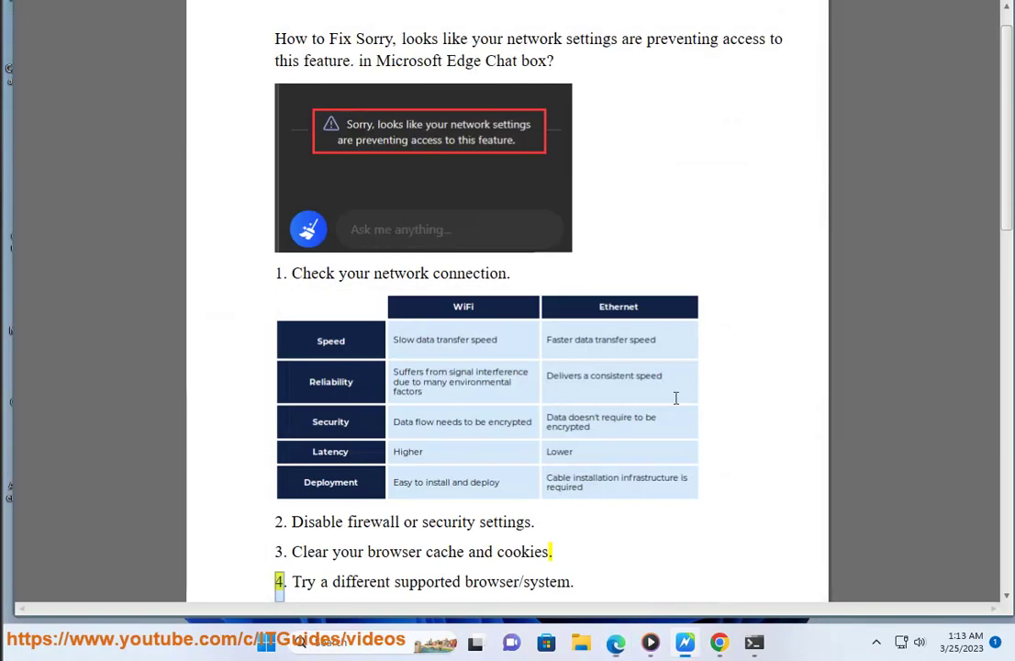
left_click(716, 26)
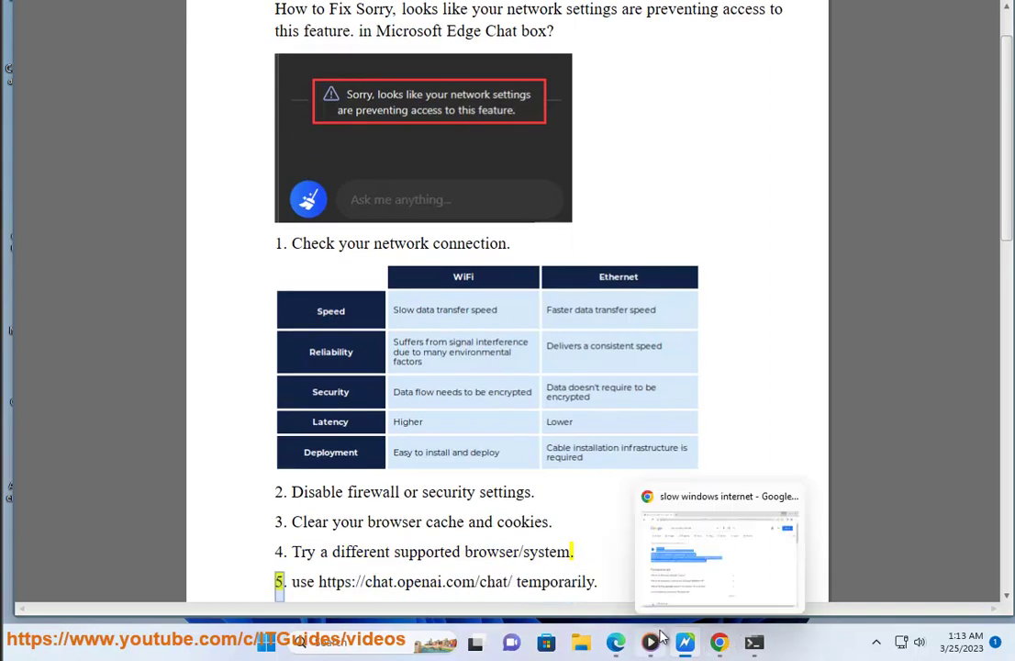
Replace the Chrome query with 'new bing chat PLATFORMS' and scroll through the results
left_click(718, 643)
left_click(489, 110)
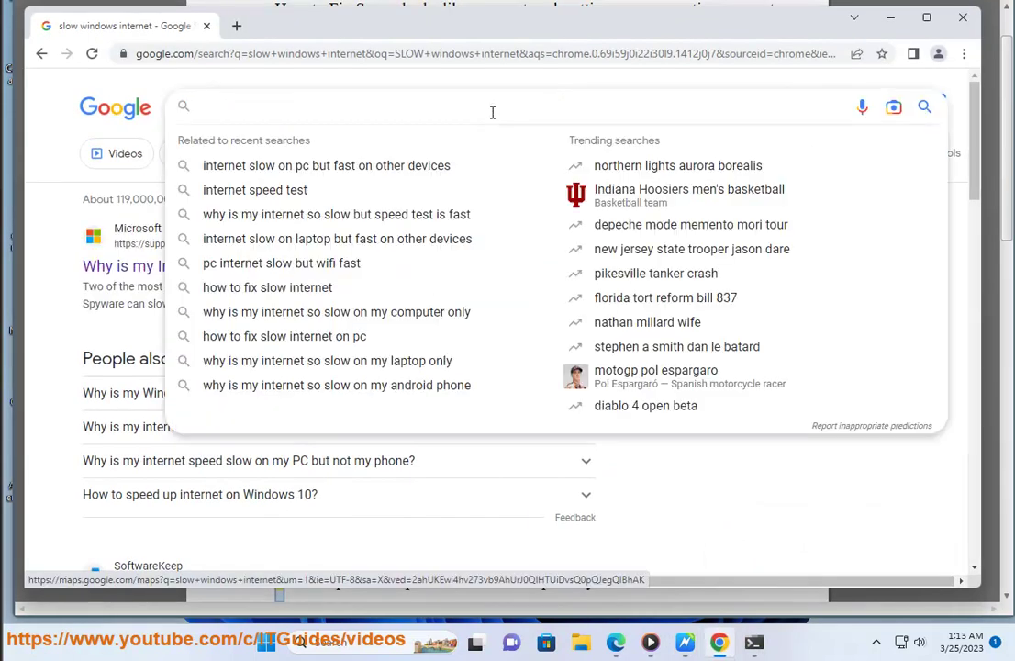
type("NEW BING")
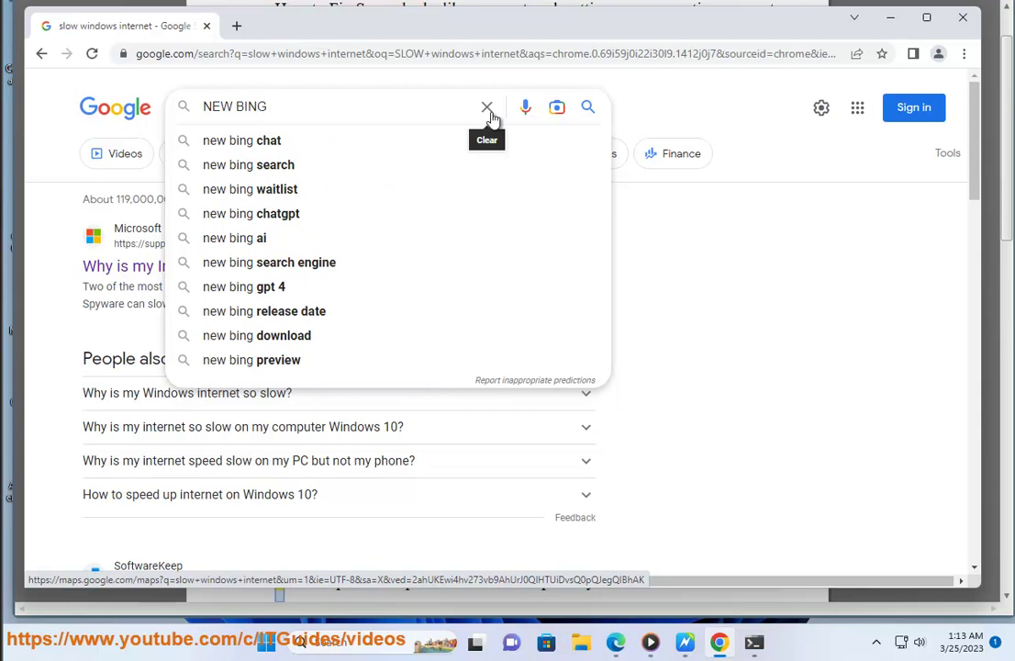
key("Down")
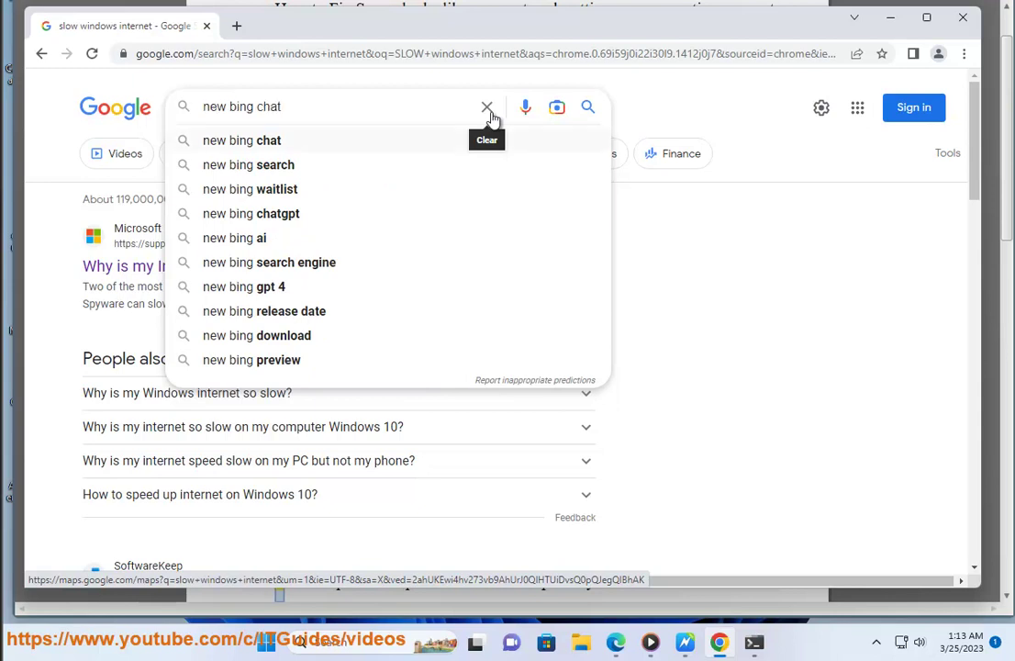
type("PLATFORMS")
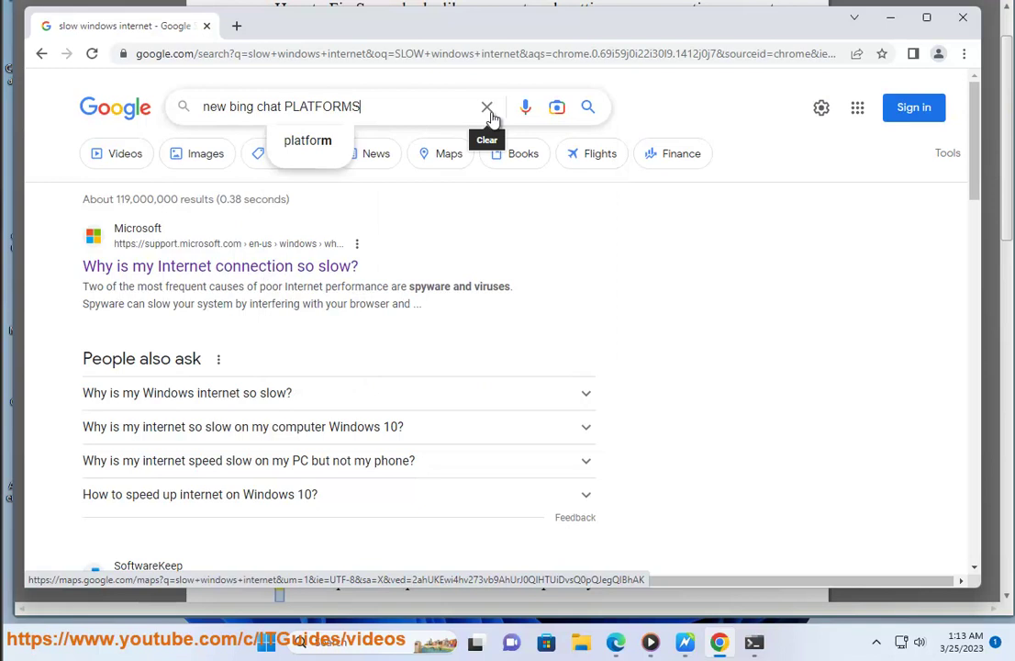
key("Return")
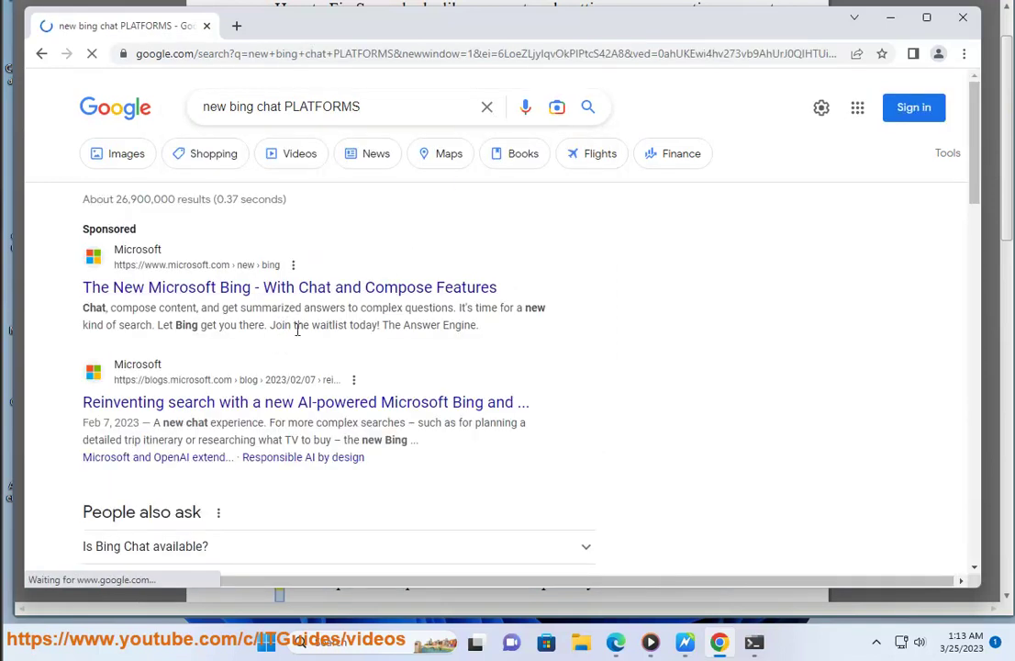
scroll(272, 441, "down", 3)
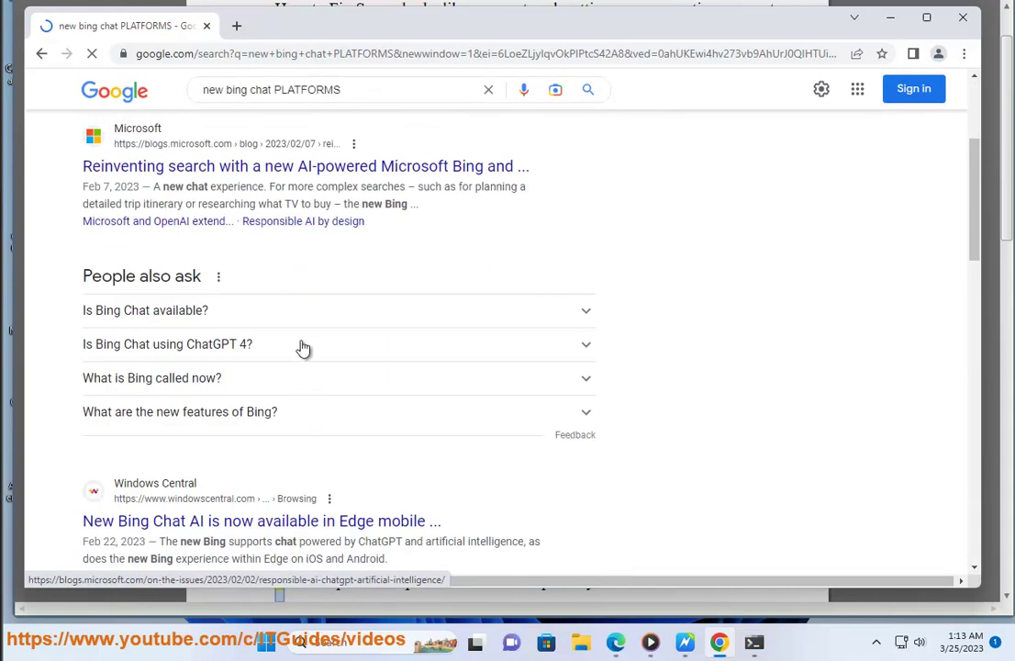
scroll(304, 350, "down", 2)
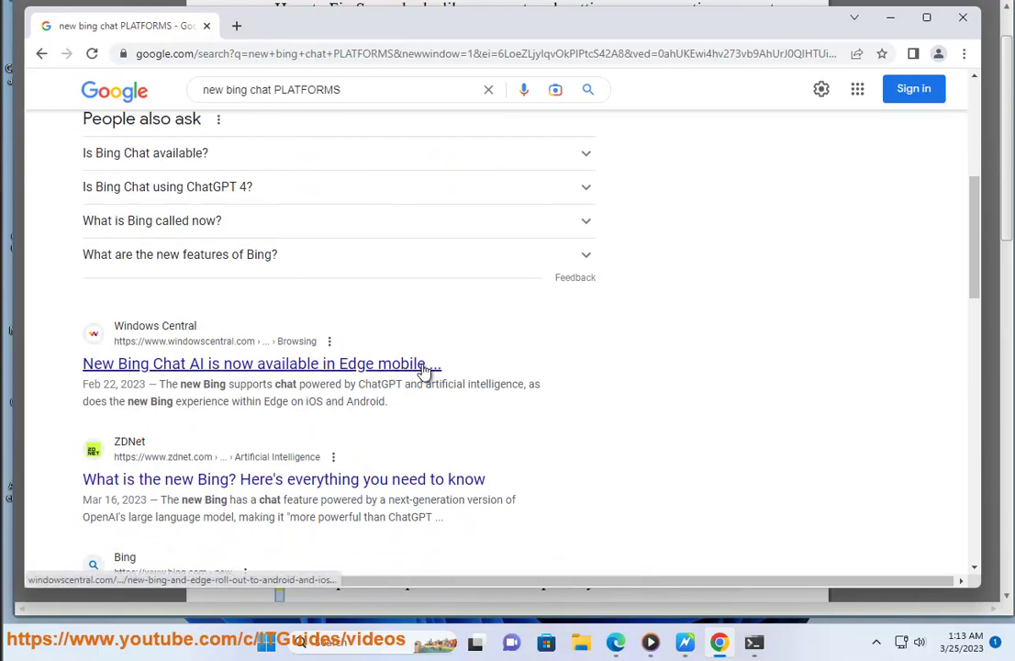
scroll(329, 253, "up", 5)
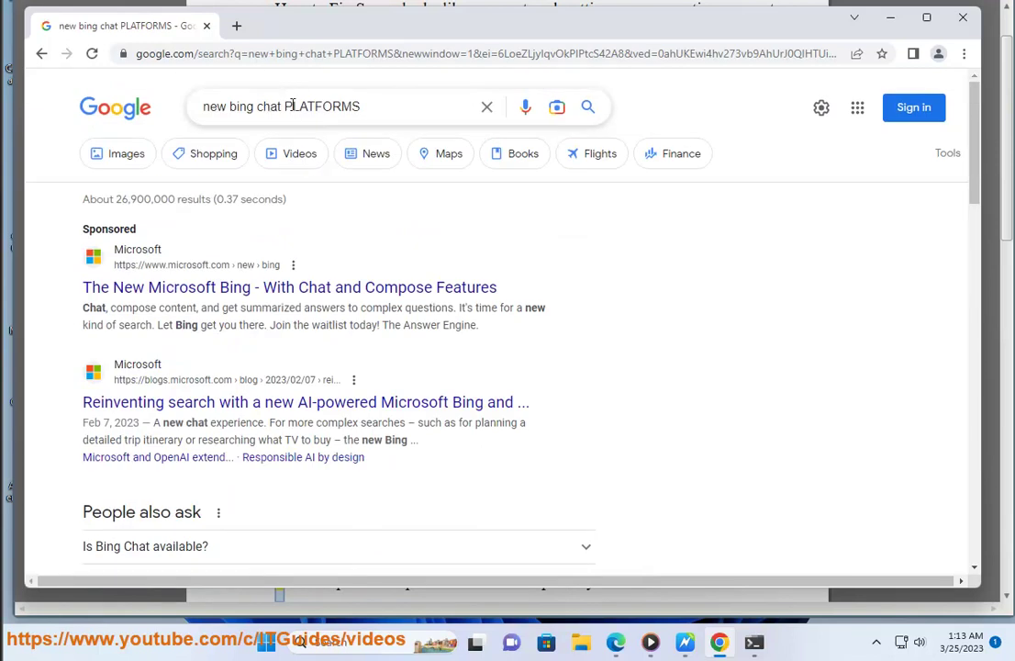
Change the query to 'new bing chat IOS' and highlight 'iOS and Android apps' in The Verge snippet
left_click_drag(289, 108, 391, 105)
type("IOS")
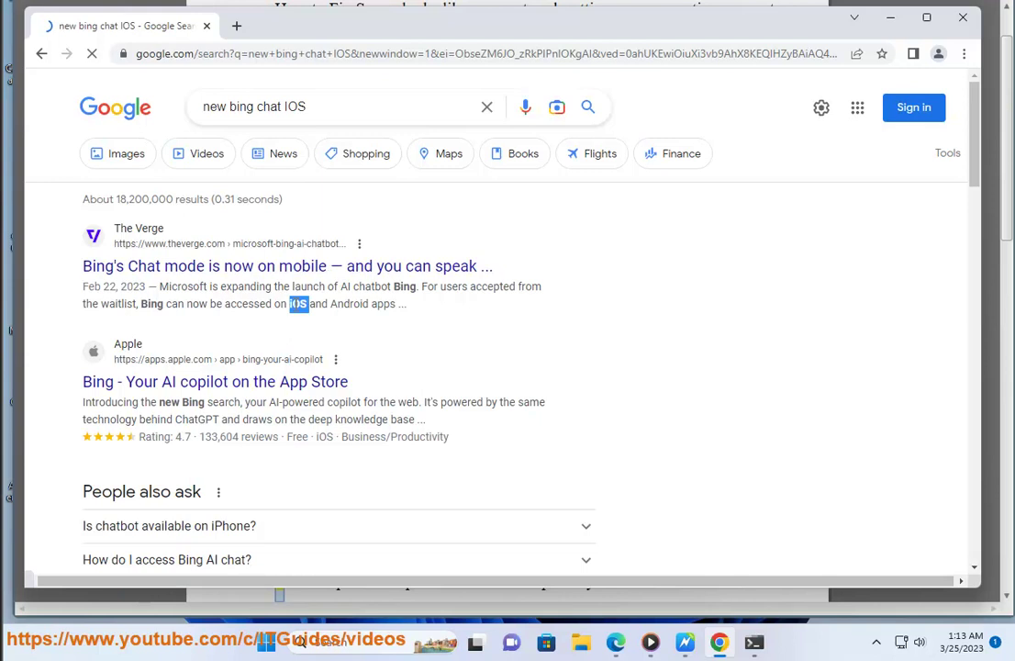
triple_click(298, 303)
left_click(410, 318)
left_click_drag(401, 310, 295, 316)
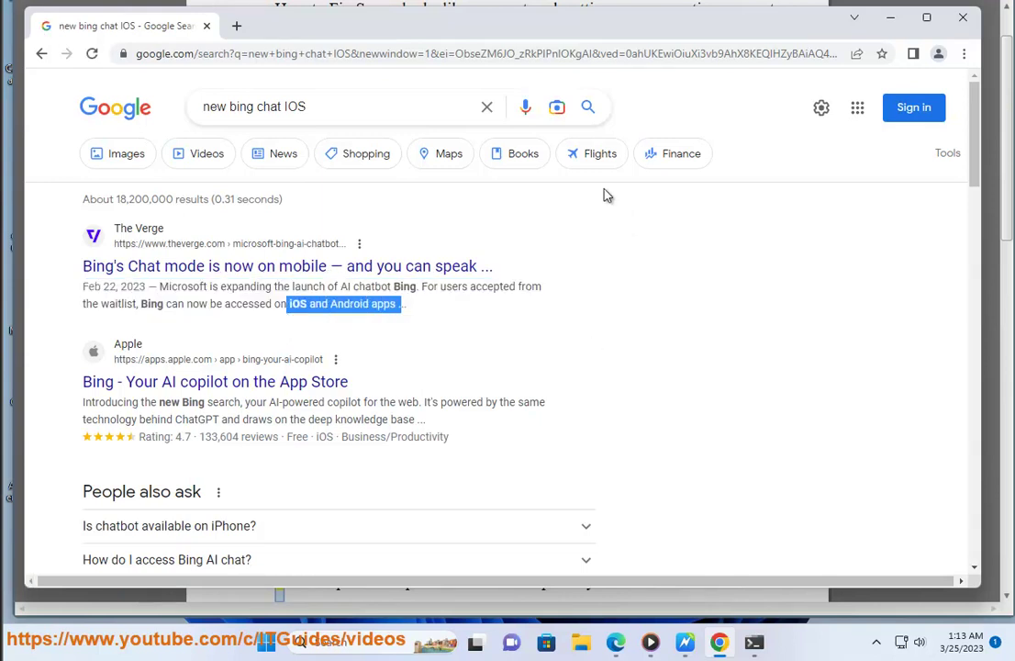
left_click(890, 18)
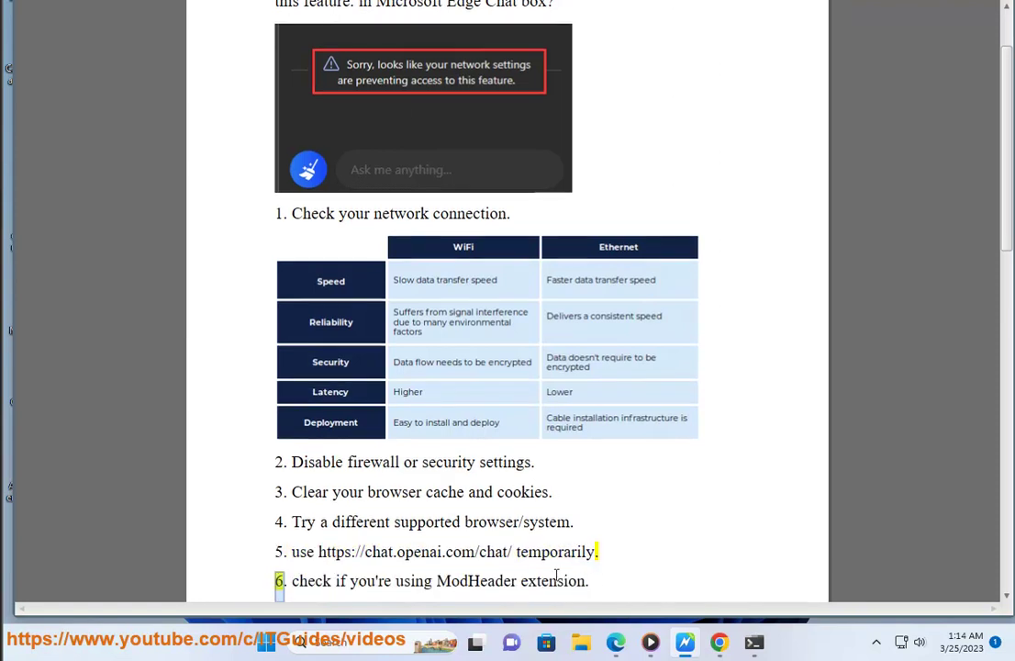
Copy the chat.openai.com/chat/ link from step 5 and load it in Edge
left_click_drag(513, 551, 319, 552)
key("ctrl+c")
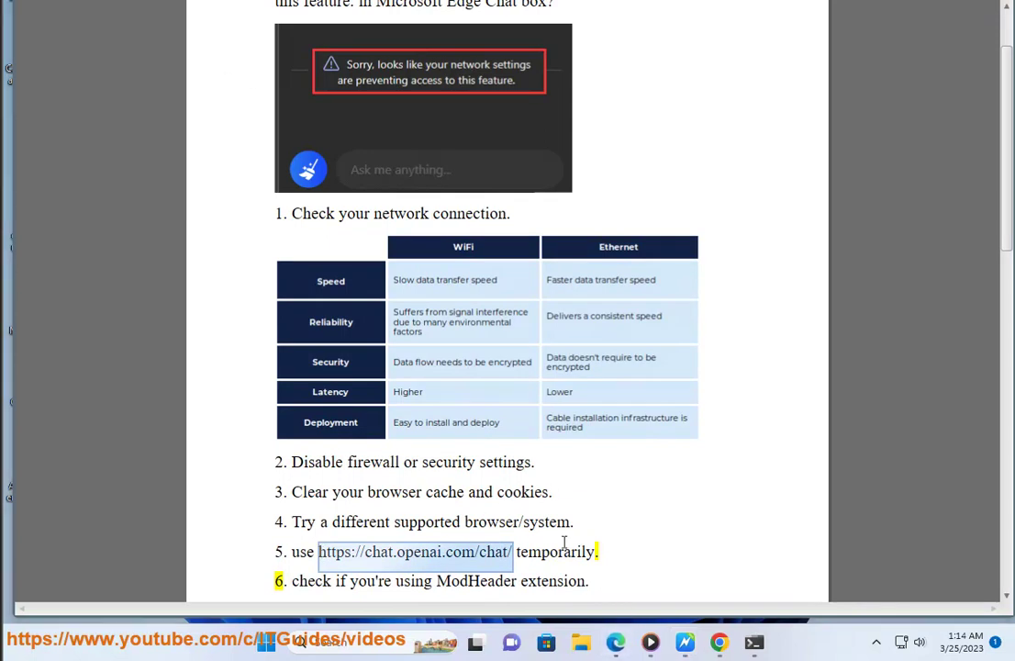
left_click(619, 645)
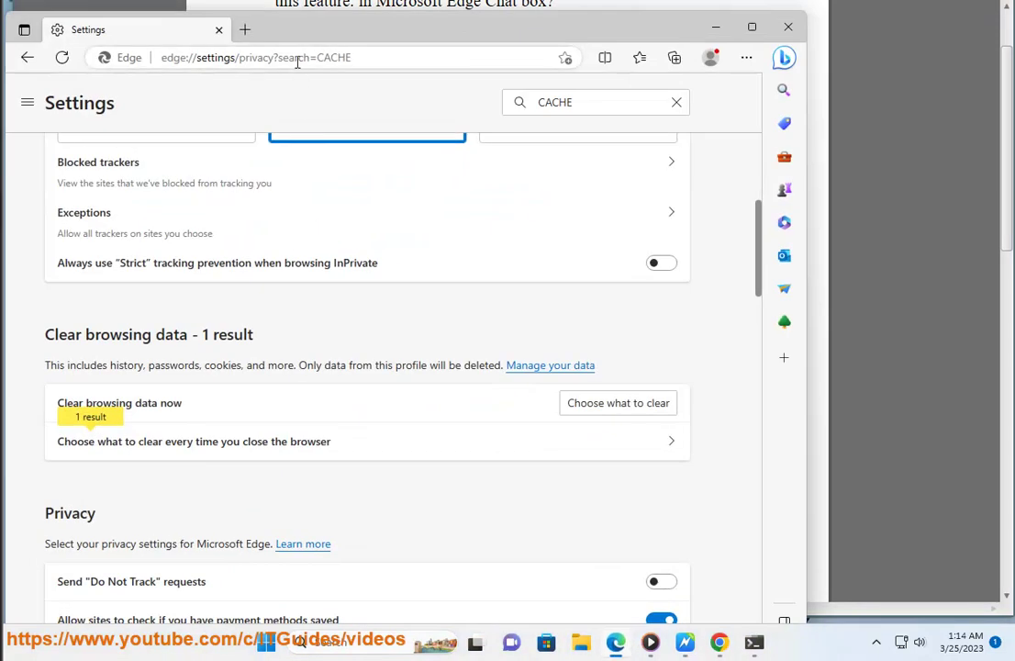
left_click(296, 58)
key("ctrl+v")
key("Return")
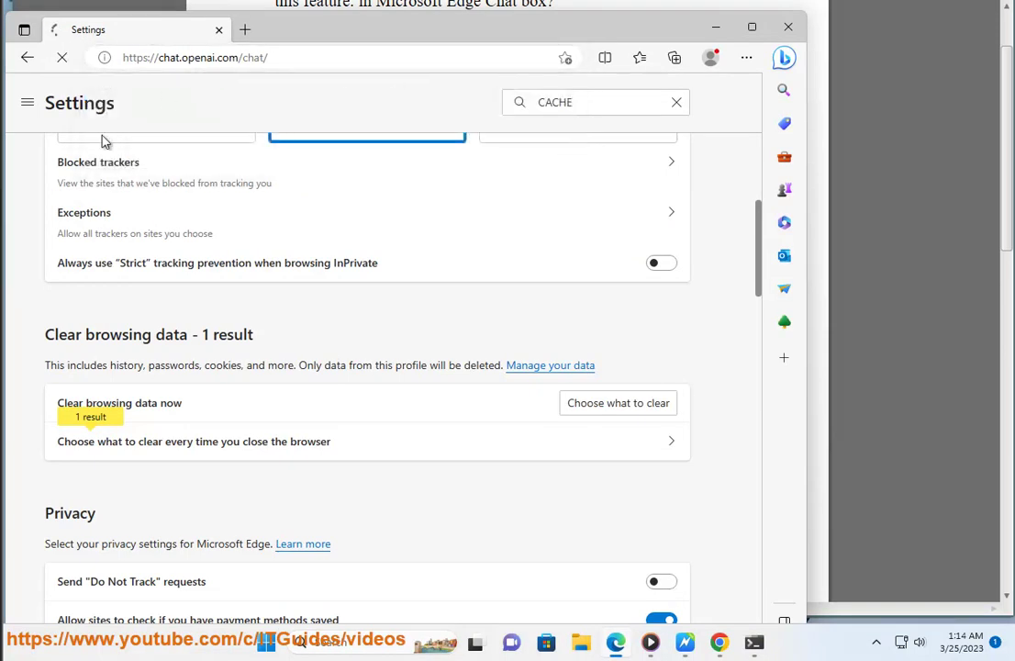
left_click(714, 26)
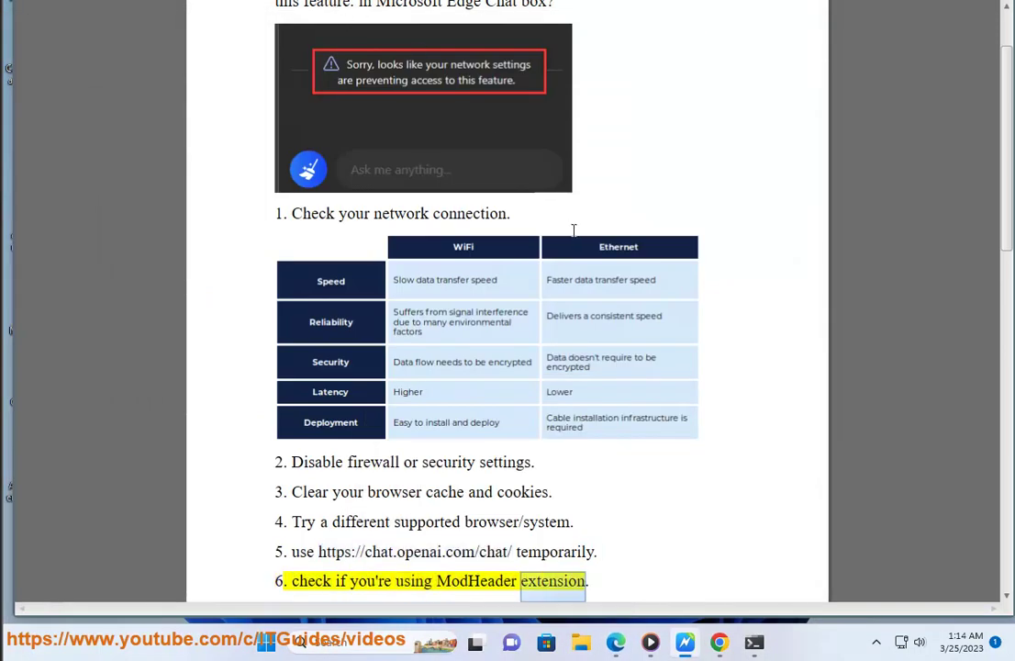
View Edge's Manage extensions page, confirm none are installed, close it and minimize Edge
scroll(415, 117, "down", 1)
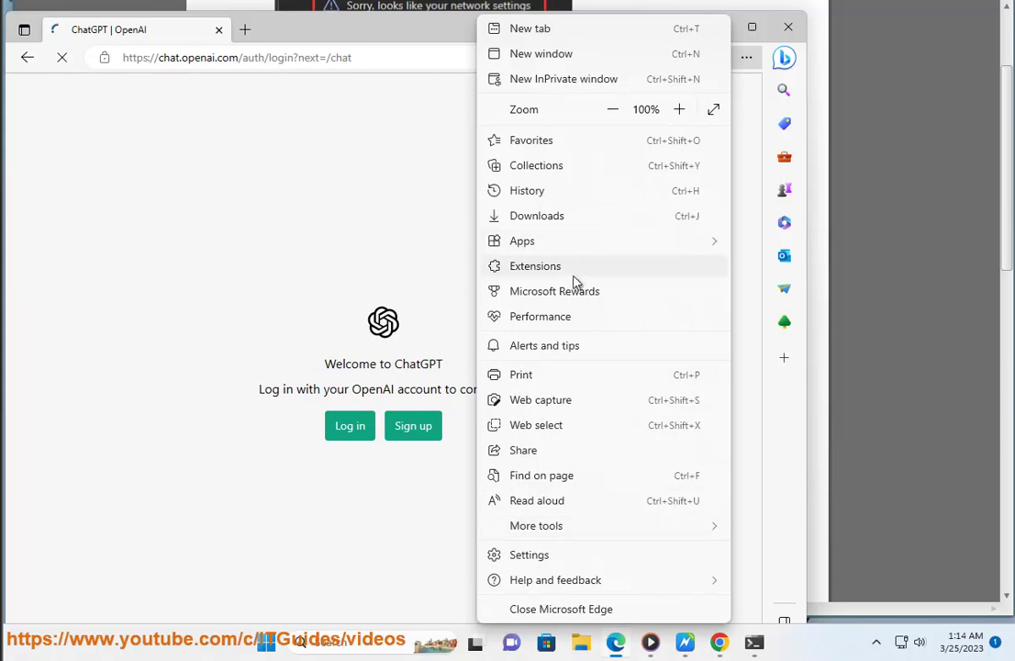
left_click(573, 275)
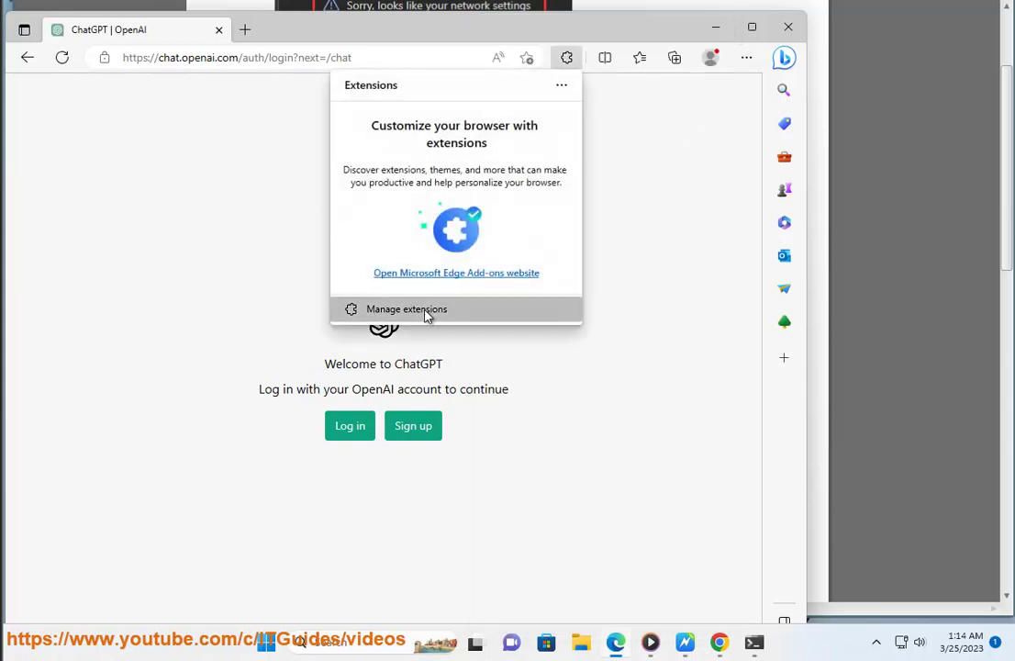
left_click(426, 312)
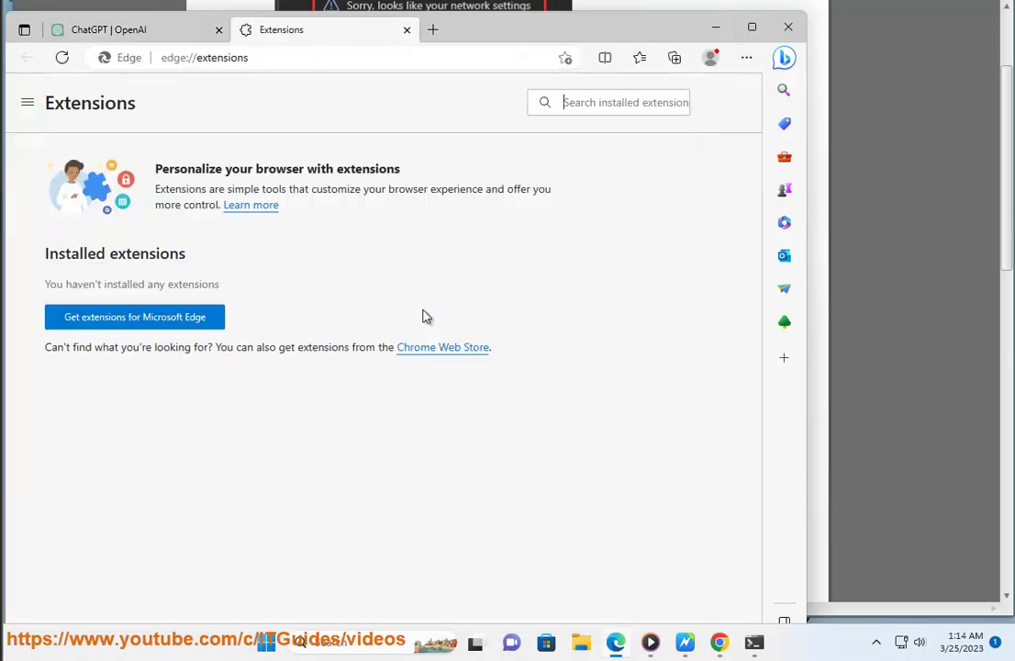
left_click(407, 30)
left_click(716, 32)
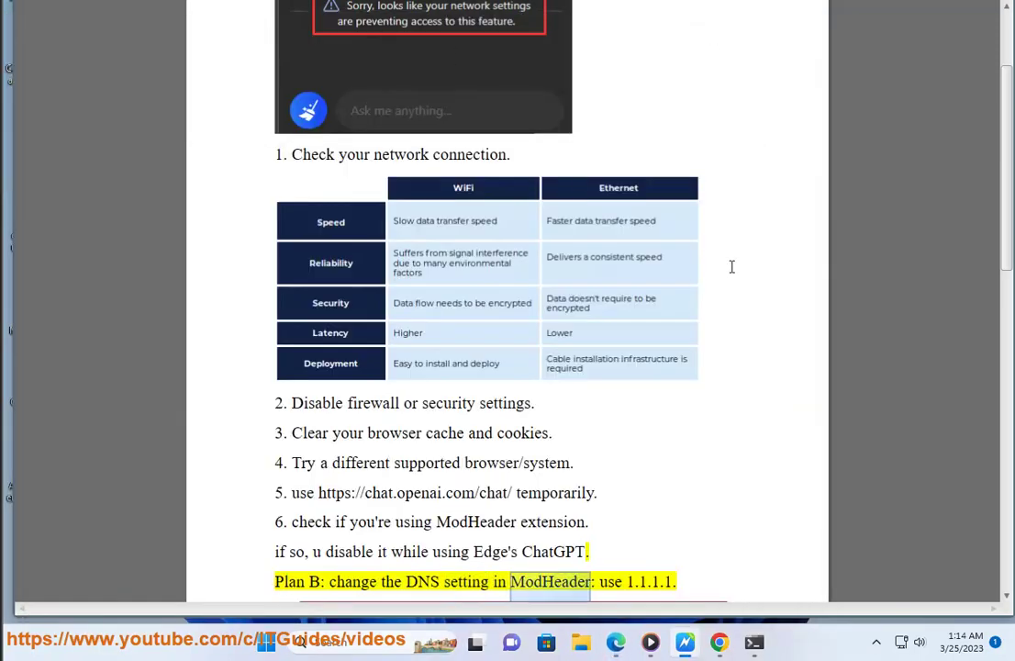
Scroll the guide to step 7, then restore Edge and open the Bing Discover sidebar
scroll(743, 313, "down", 3)
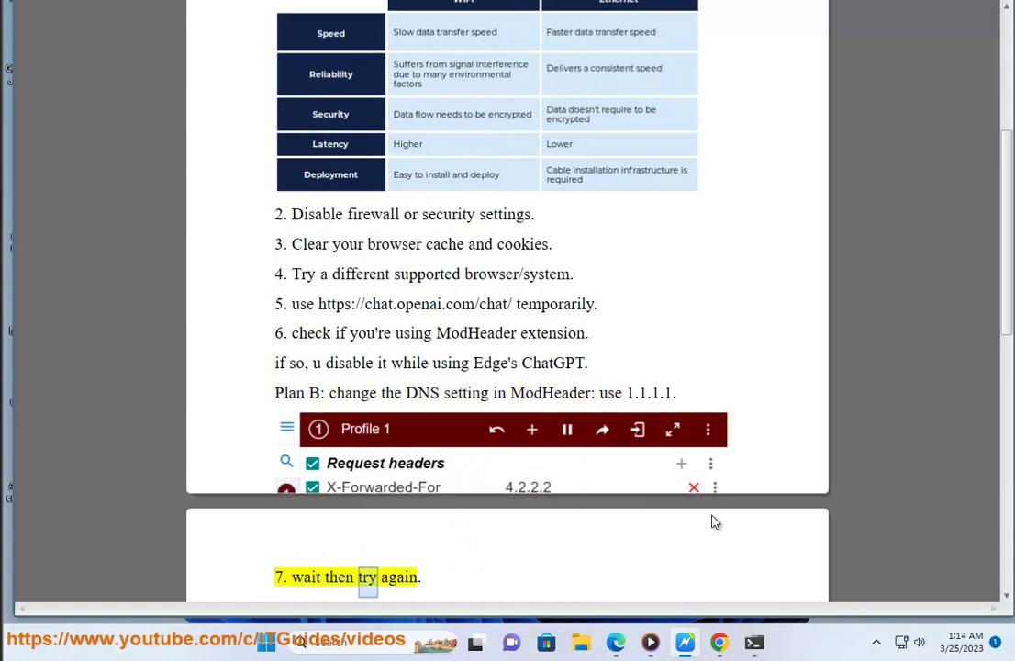
left_click(616, 642)
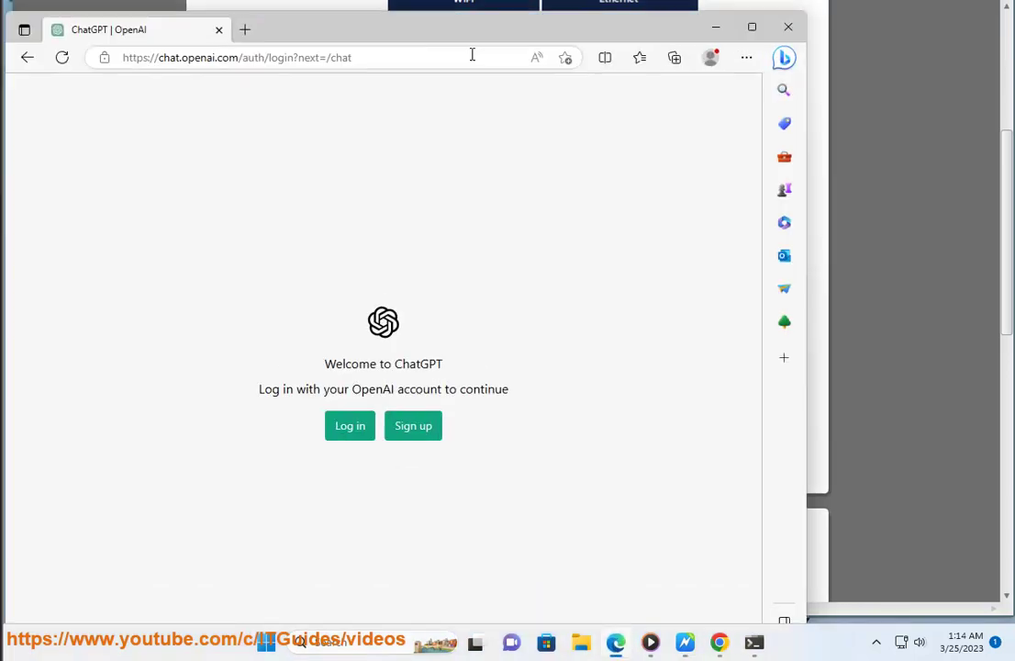
left_click(785, 59)
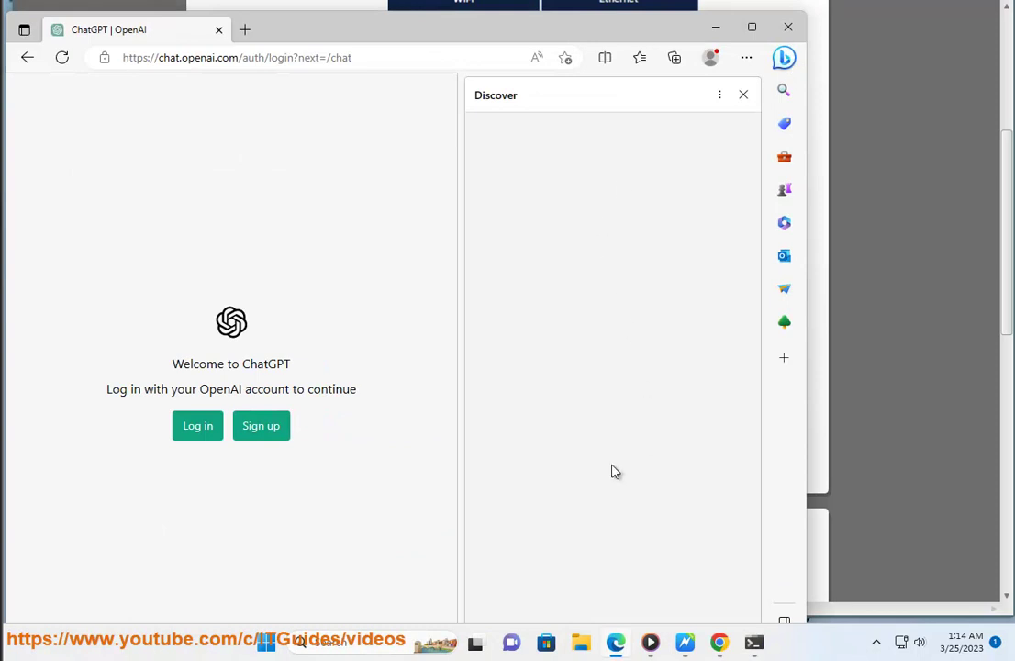